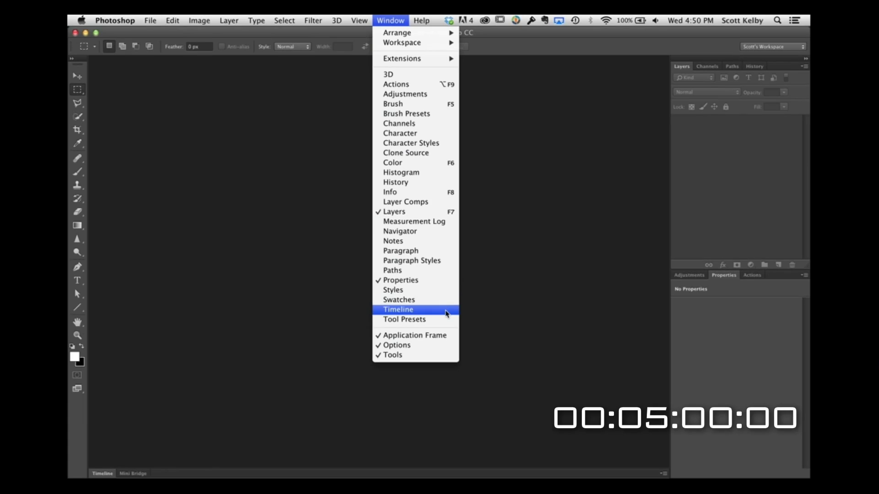
- Show the Timeline for working with video
click(446, 314)
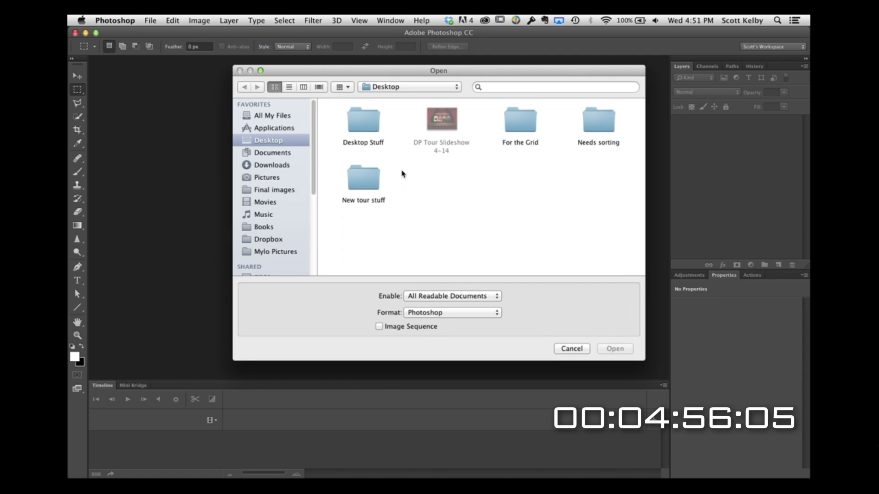
double_click(524, 131)
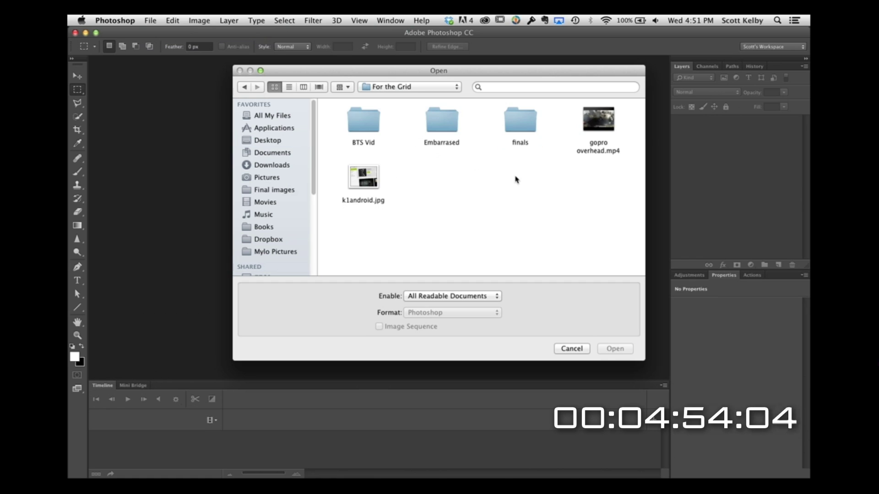
double_click(369, 126)
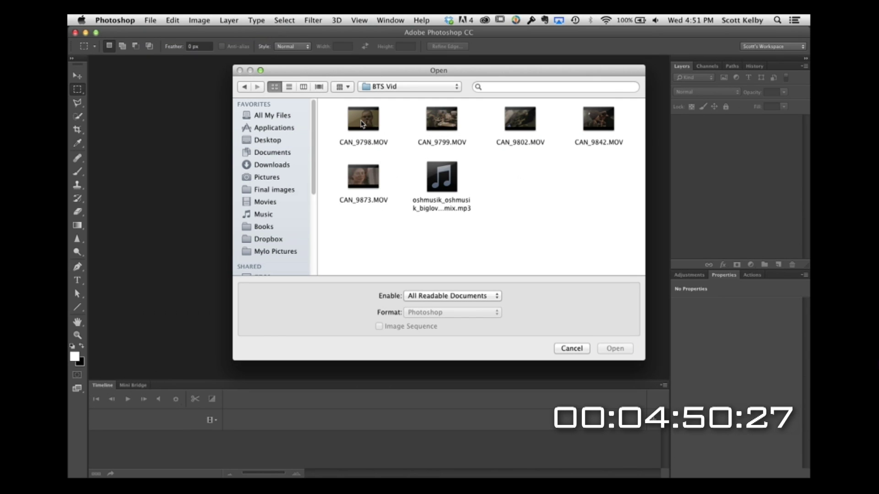
shift+click(362, 123)
shift+click(348, 177)
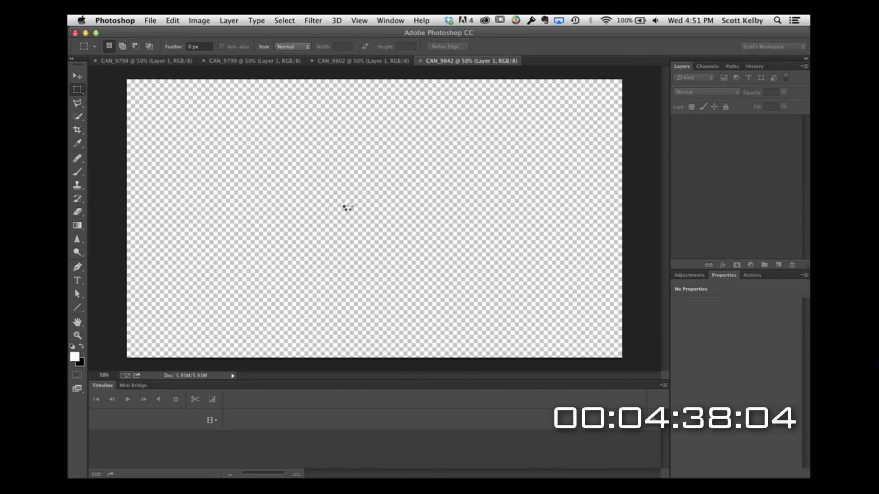
key(super+q)
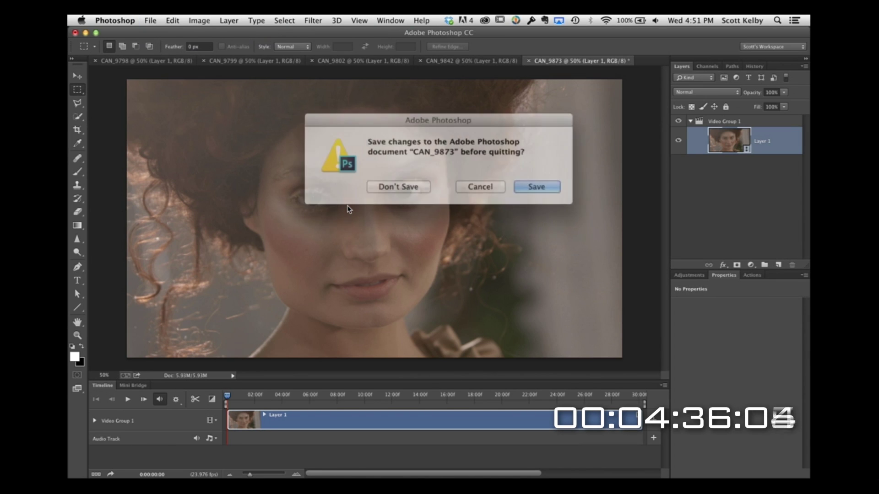
key(super+d)
key(super+d)
key(super+d)
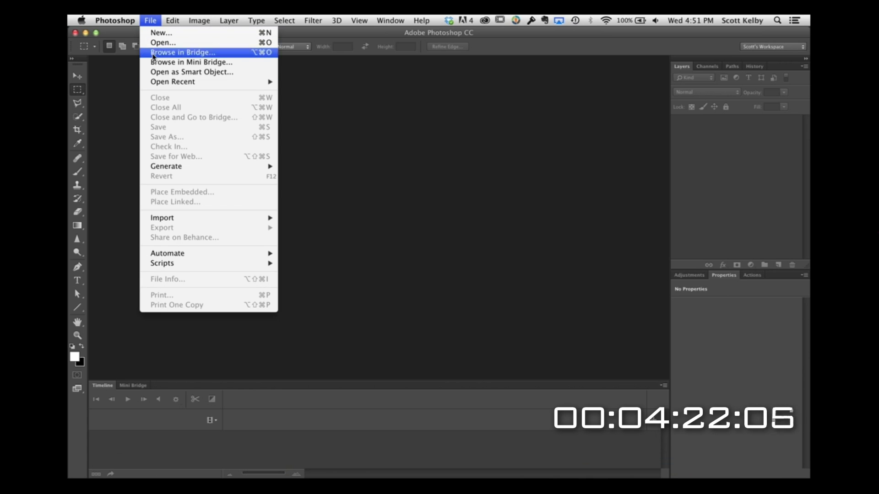
- Load the five MOV clips from the BTS Vid folder as layers of one document with the Load Files into Stack script
mouse_move(183, 271)
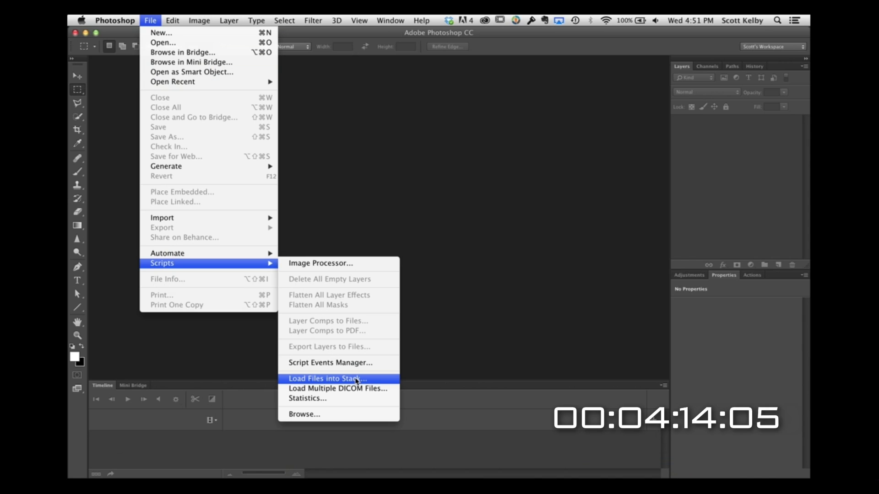
click(357, 380)
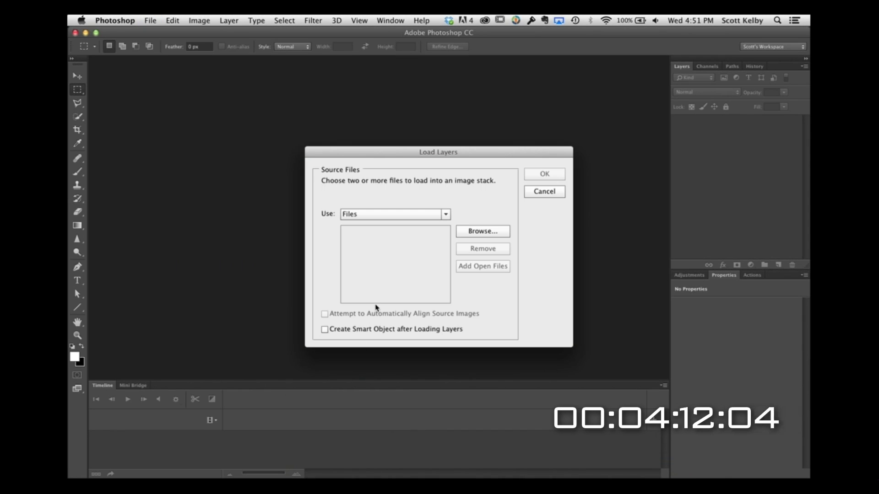
click(480, 231)
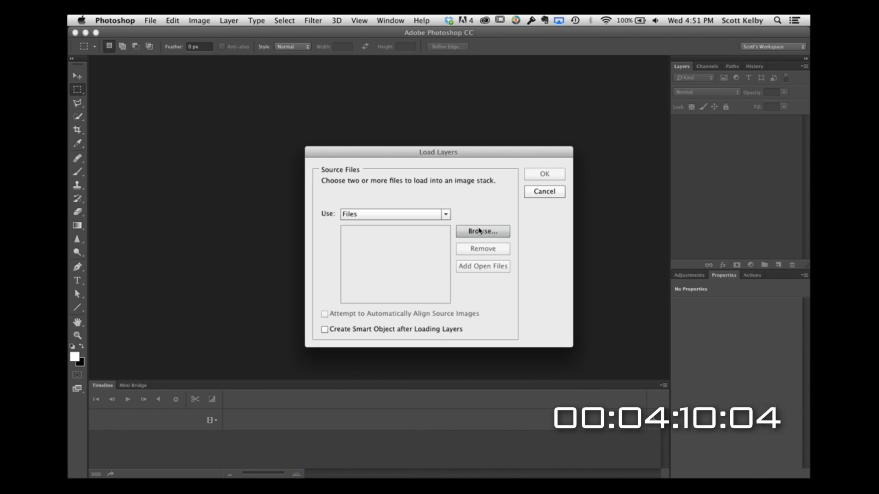
drag(447, 231, 703, 236)
super+click(476, 295)
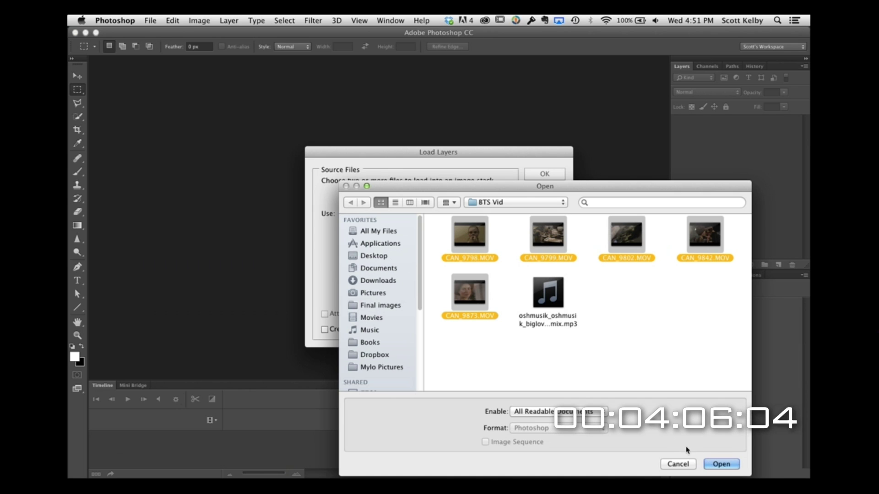
click(721, 464)
click(554, 176)
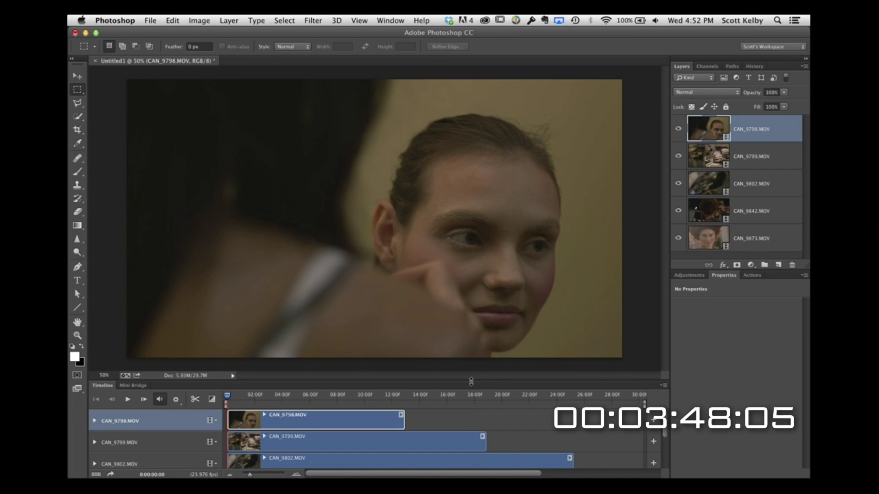
- Enlarge the Timeline and combine all five clip layers into a single new video group from clips
drag(471, 381, 460, 315)
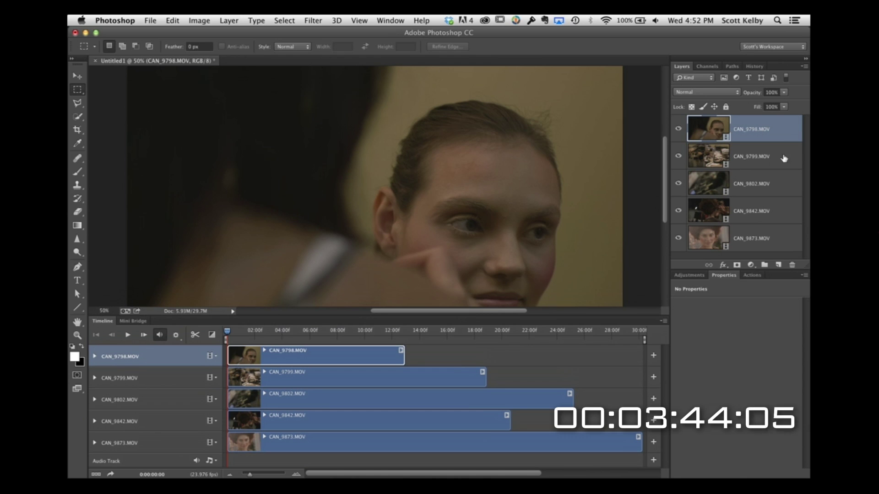
shift+click(770, 241)
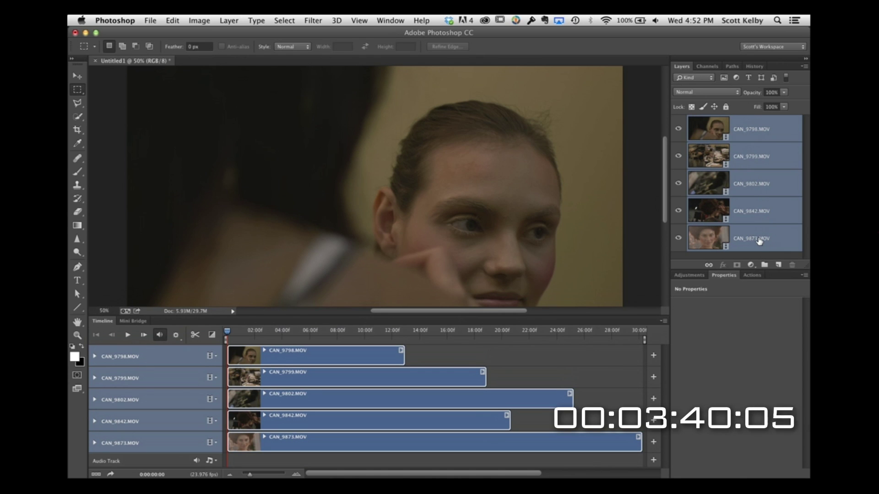
click(215, 359)
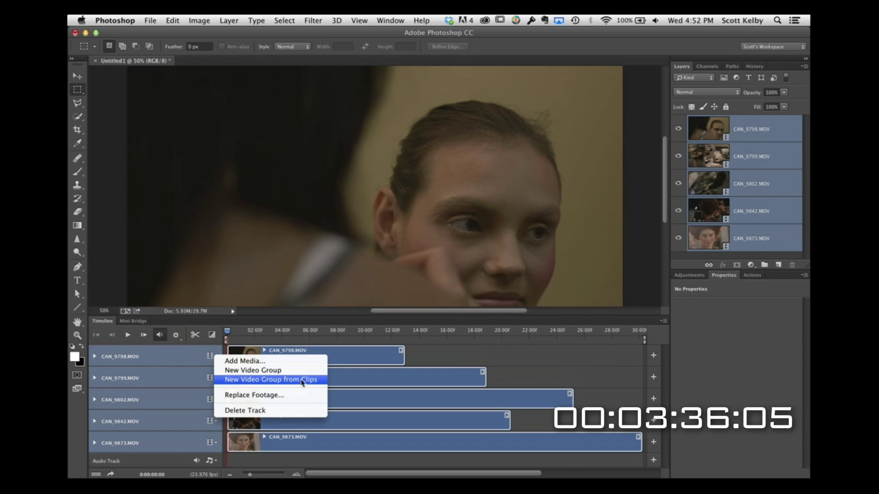
click(302, 382)
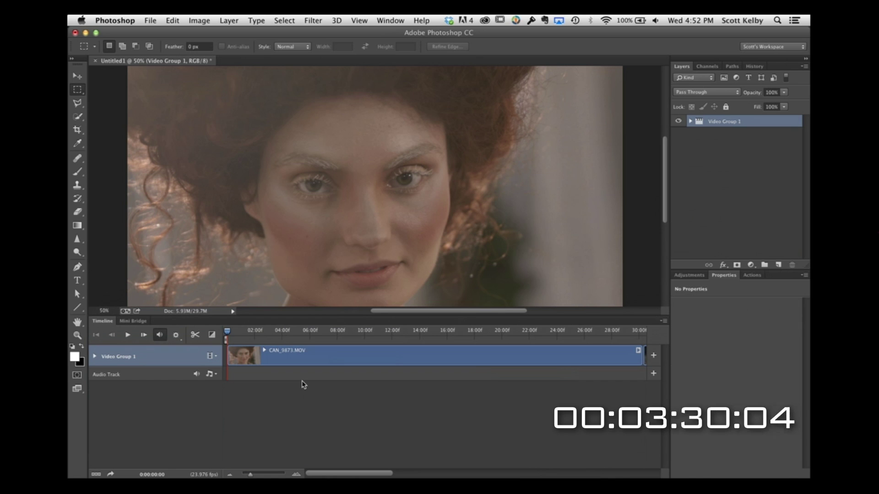
- Reorder the clips so CAN_9802.MOV comes first in the video group and CAN_9842.MOV second
drag(250, 475, 247, 475)
click(442, 364)
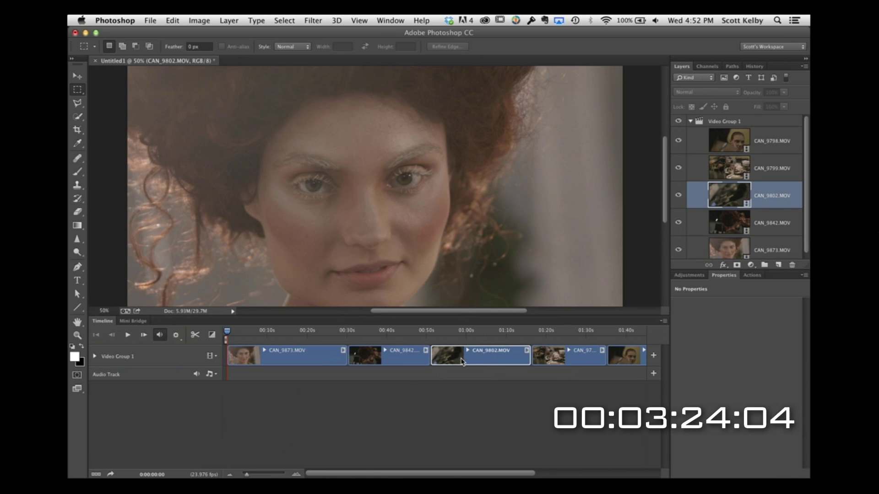
drag(402, 359, 233, 360)
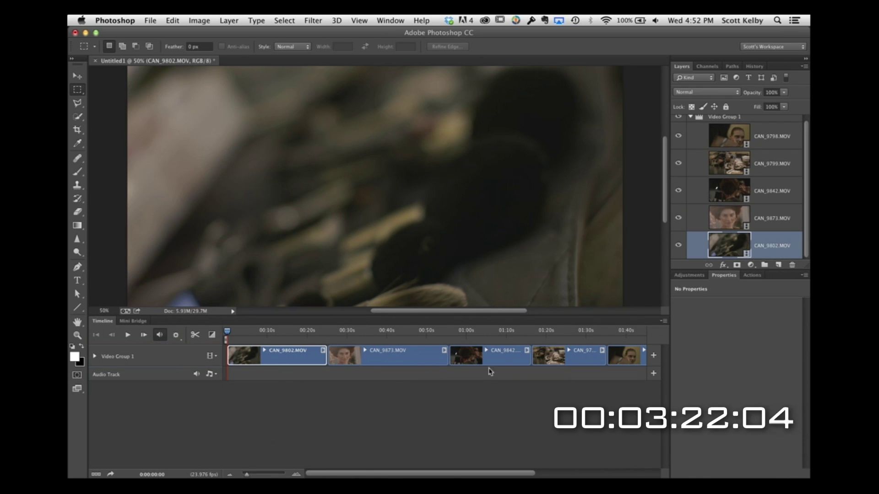
drag(499, 361, 369, 360)
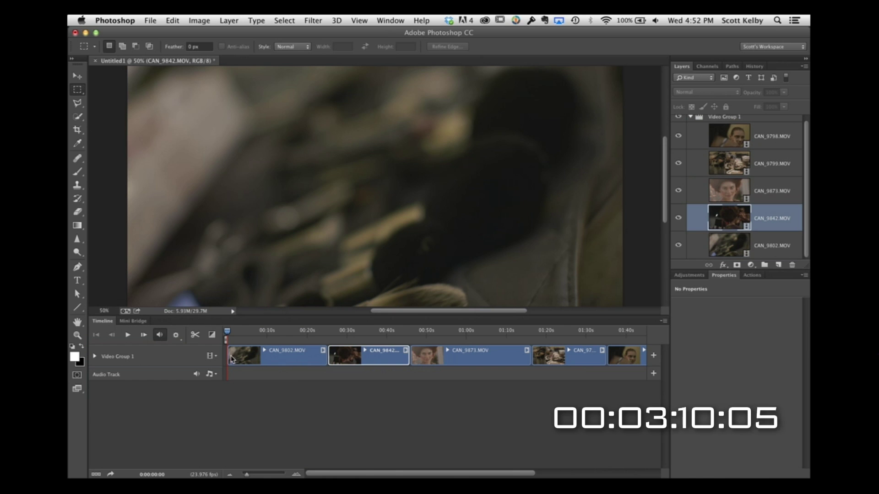
- Trim CAN_9802.MOV and CAN_9842.MOV to about 10 seconds each and CAN_9873.MOV to about 20 seconds
drag(229, 357, 261, 357)
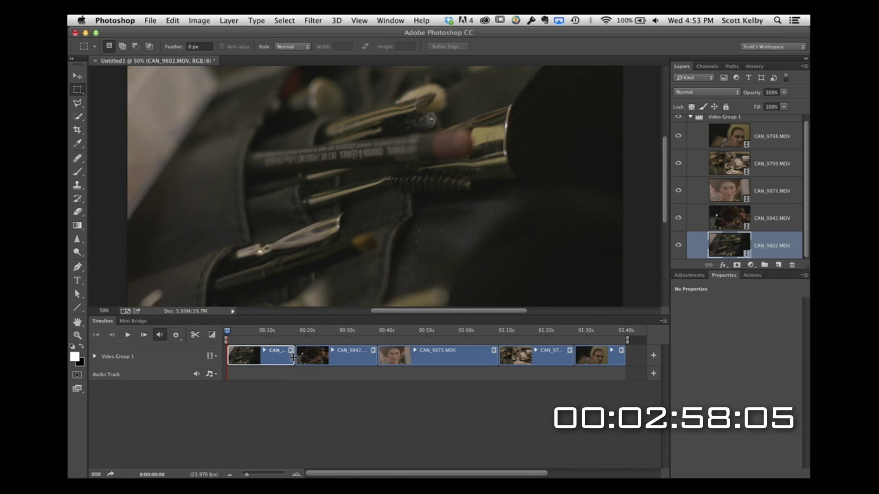
drag(293, 357, 315, 359)
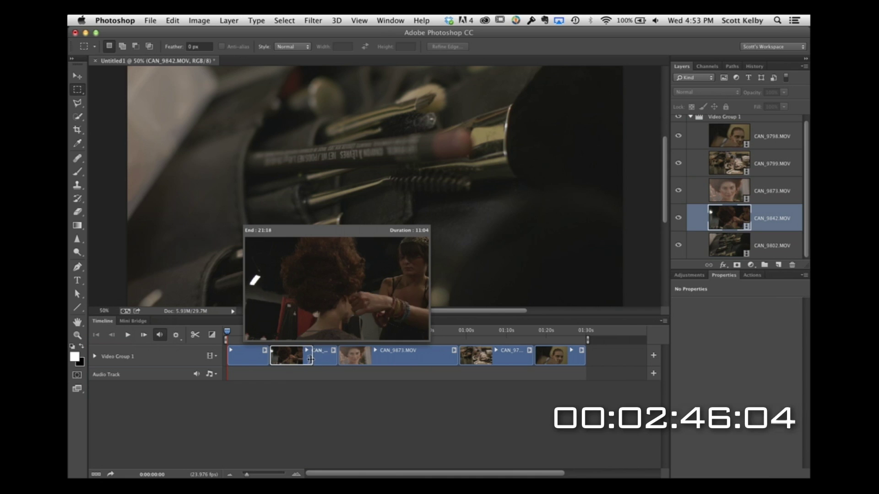
drag(310, 359, 306, 359)
drag(308, 359, 326, 360)
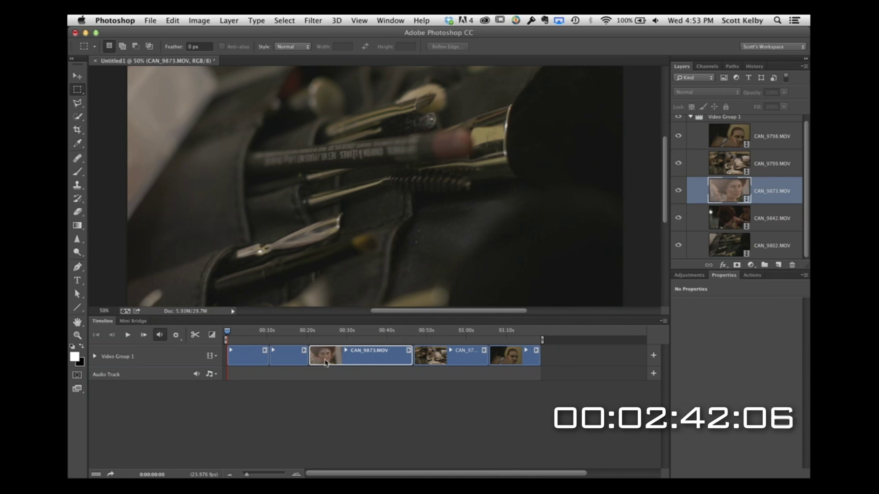
drag(412, 359, 392, 363)
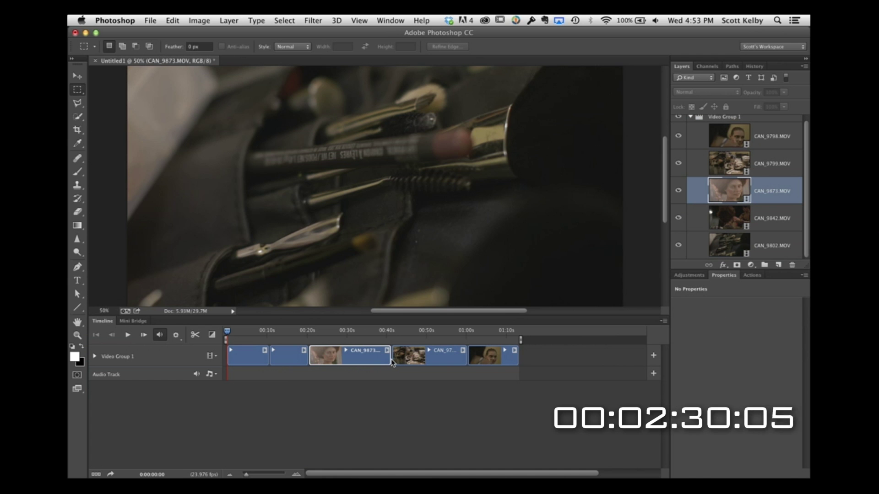
- Apply a Fade With Black transition to the start of the first clip and play the opening of the video to preview it
click(211, 336)
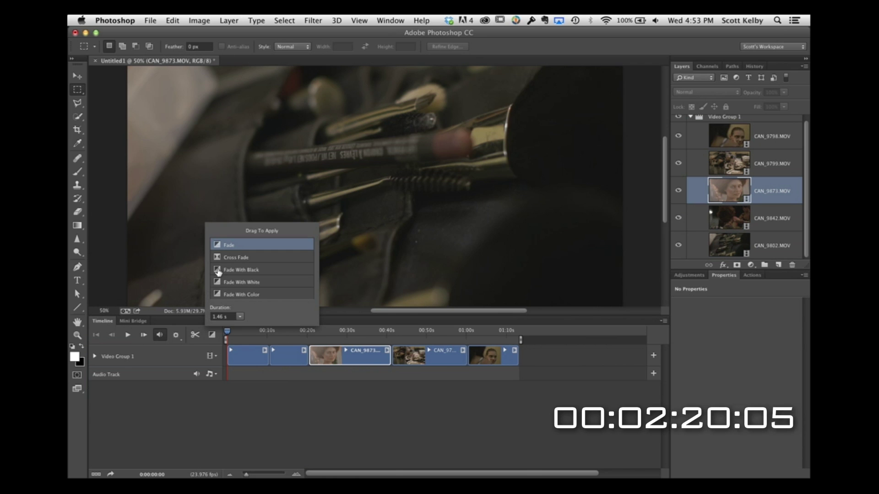
click(218, 271)
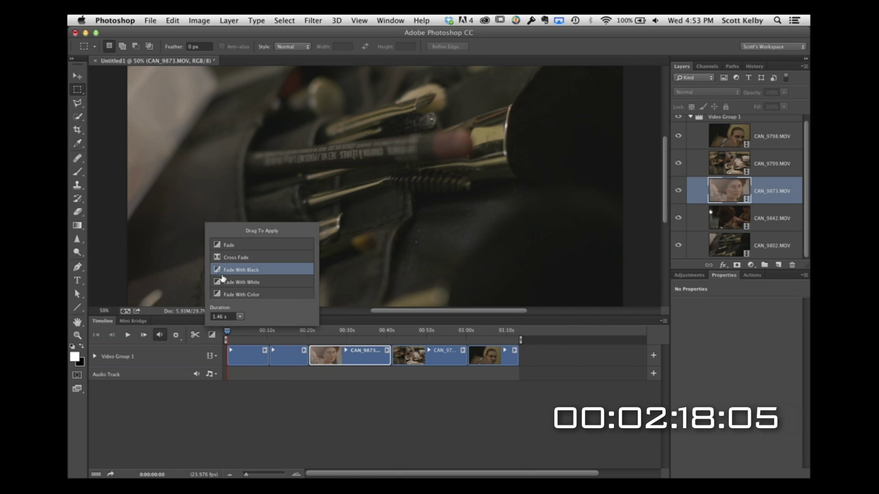
drag(222, 279, 230, 357)
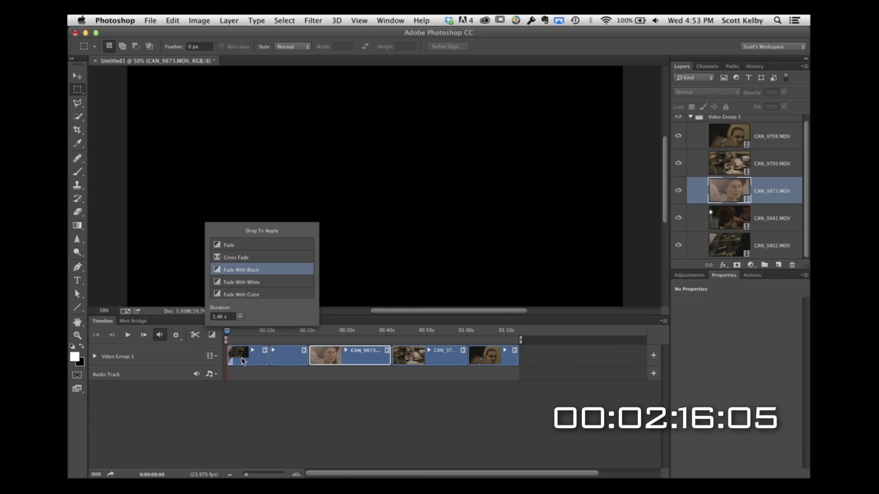
click(128, 336)
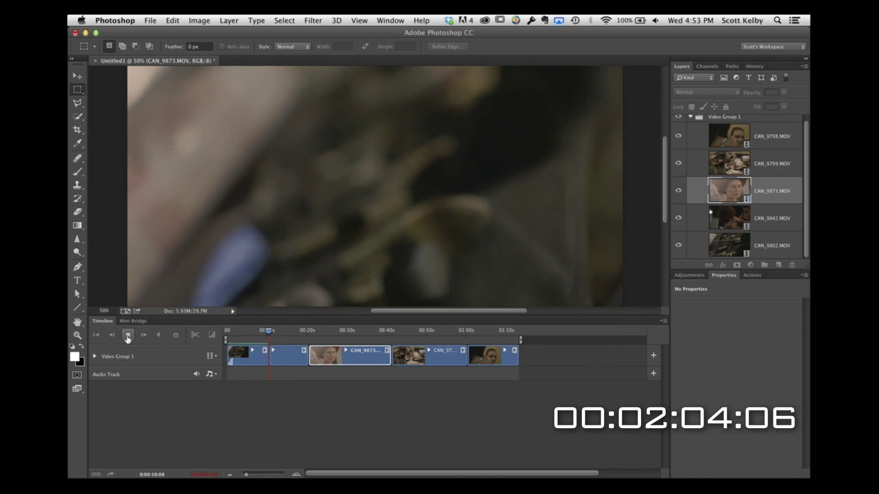
click(128, 338)
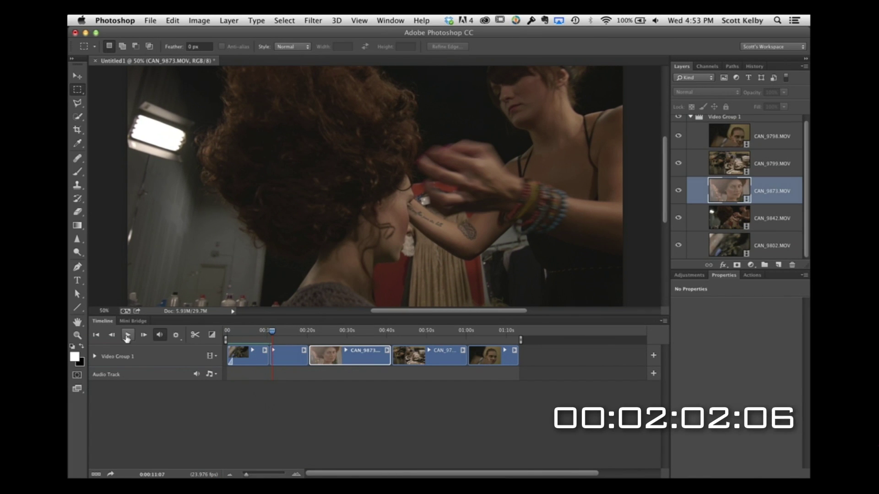
- Add Cross Fade transitions between the clips and a Fade With Black transition at the end of the last clip
click(211, 335)
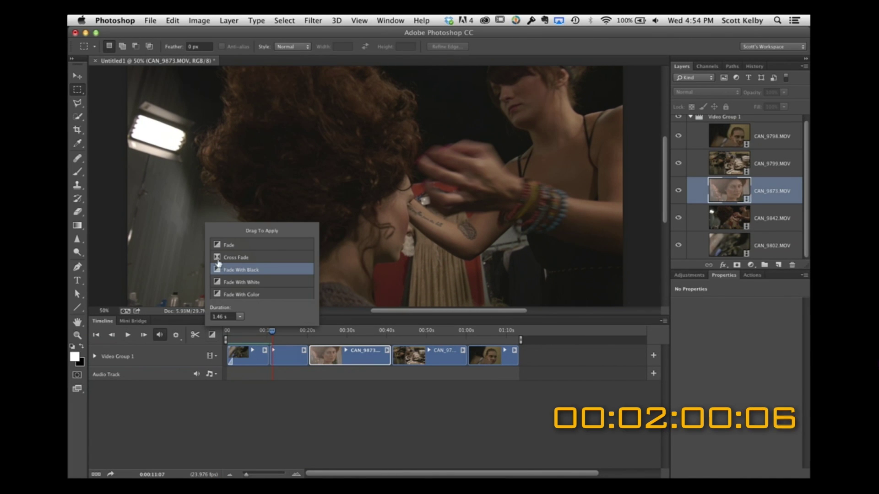
drag(257, 304, 269, 359)
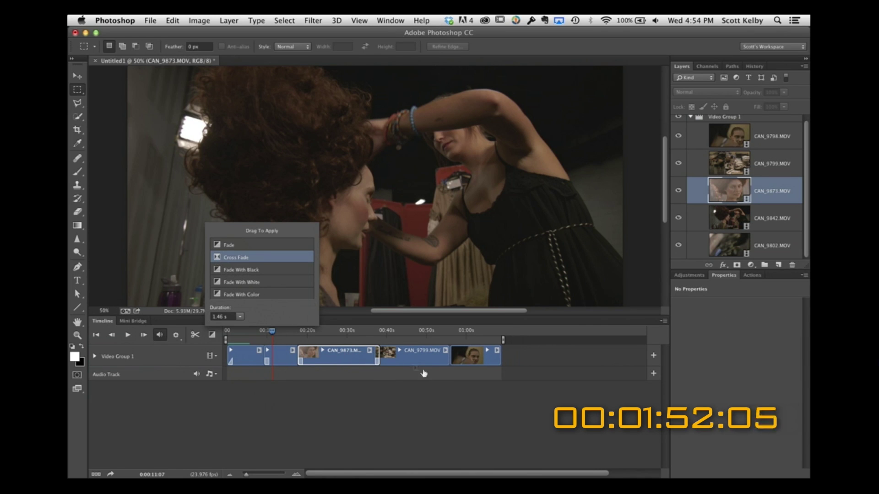
drag(423, 373, 450, 359)
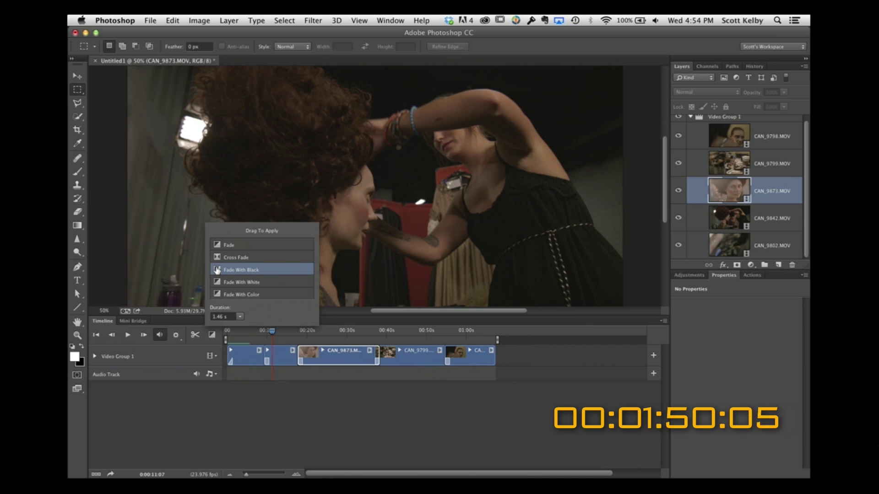
drag(482, 341, 497, 356)
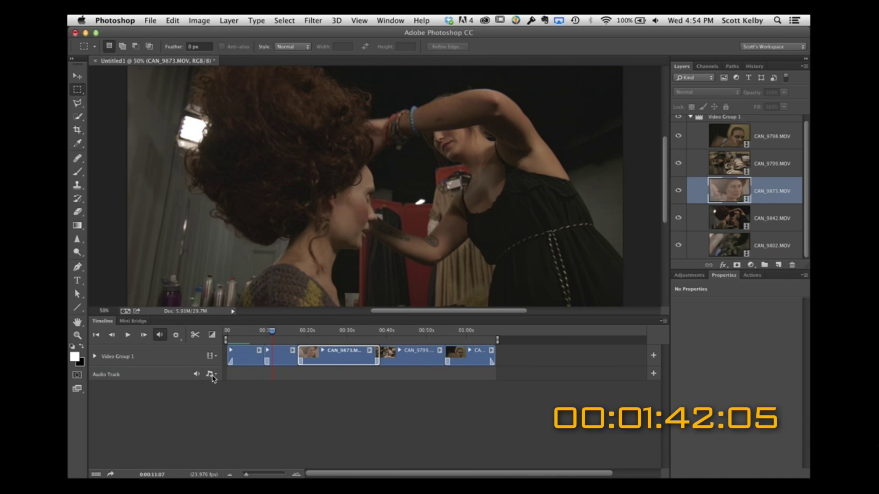
- Add the oshmusik MP3 file from the BTS Vid folder to the audio track as background music
click(210, 374)
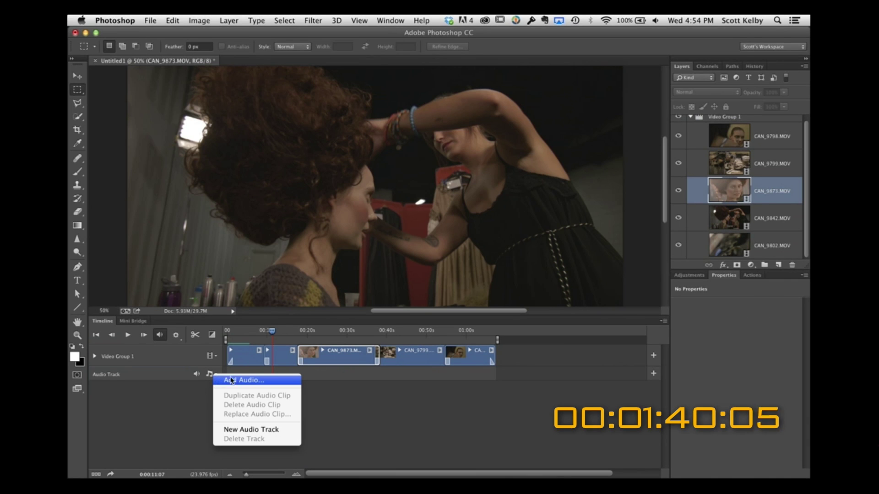
click(257, 381)
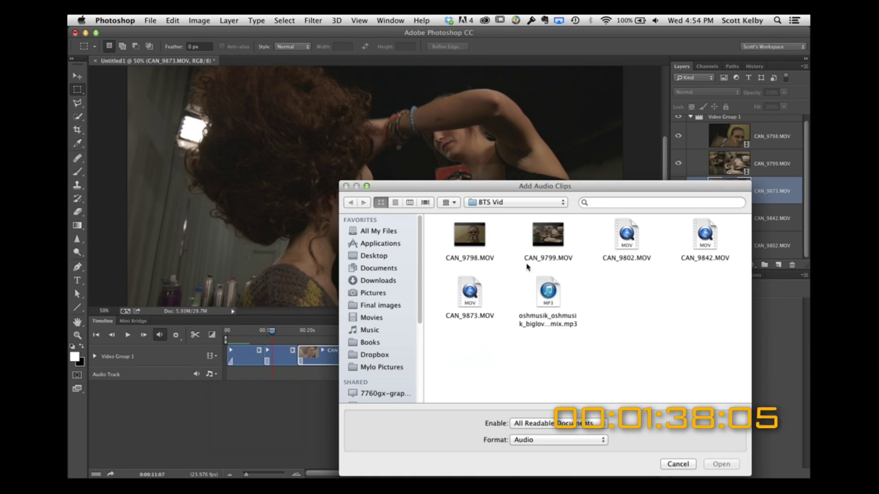
click(554, 305)
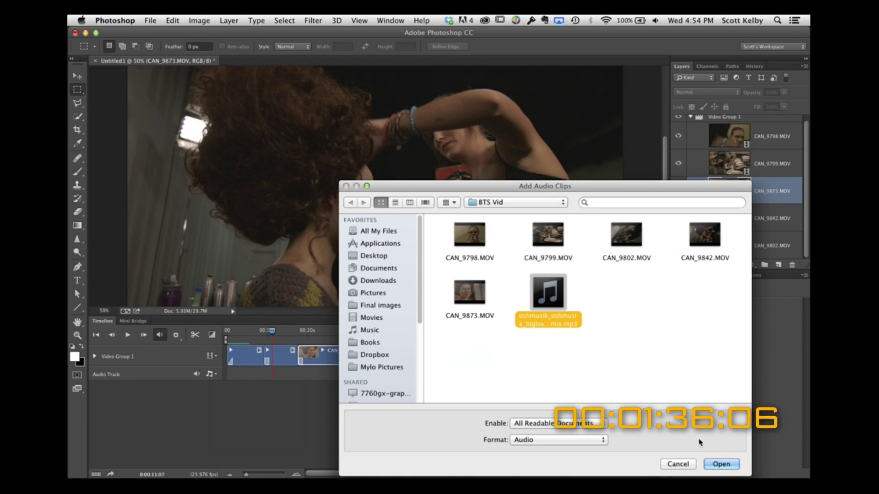
click(721, 464)
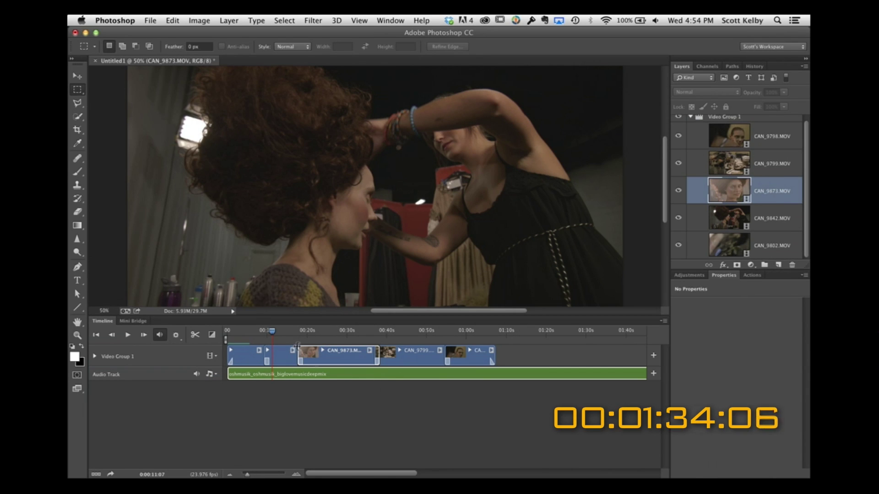
- Play the video from the beginning to preview it with the background music, and raise the system volume
click(117, 337)
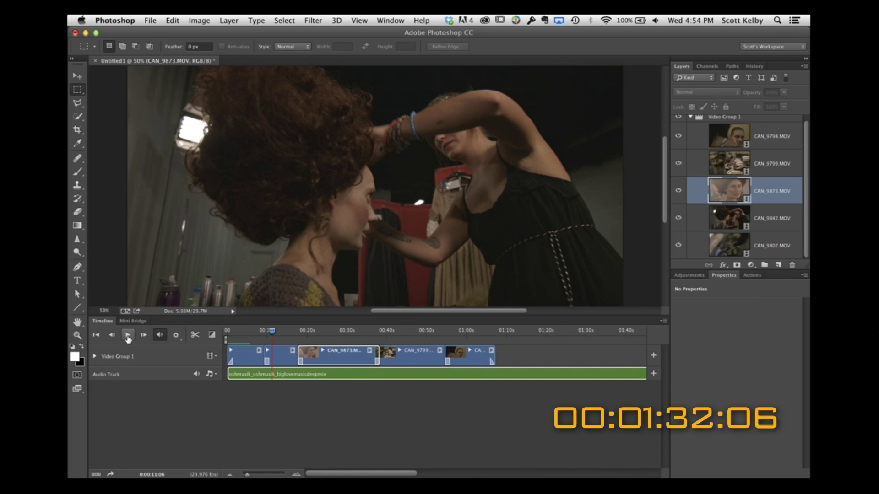
click(96, 335)
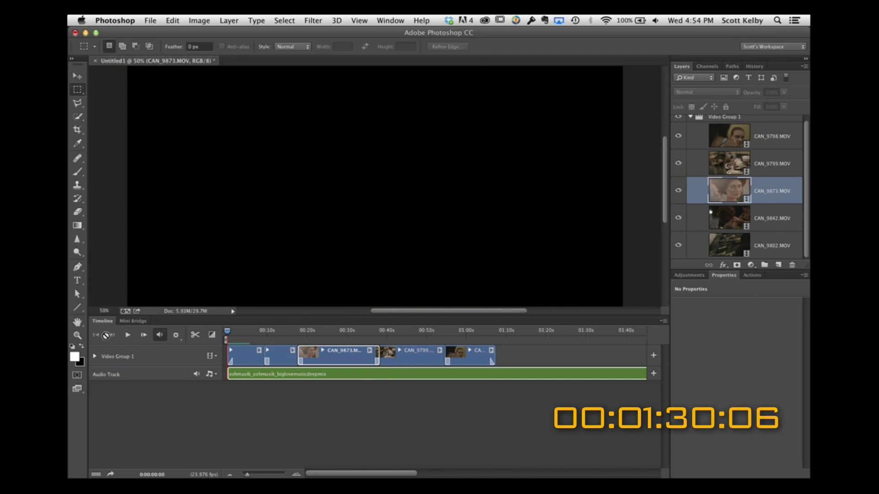
click(128, 335)
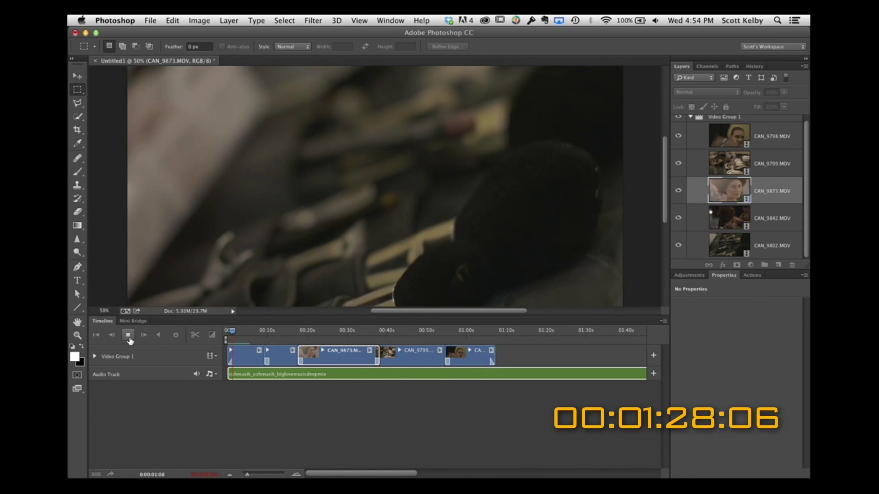
click(656, 21)
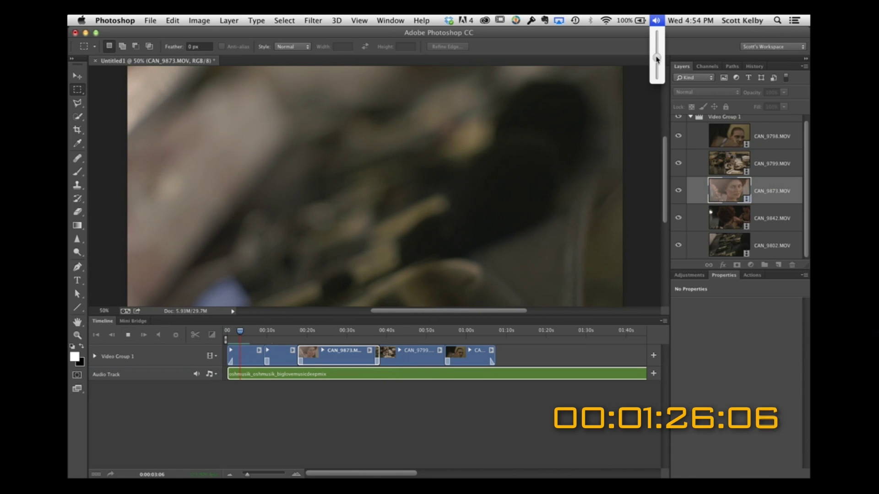
click(658, 46)
key(XF86AudioRaiseVolume)
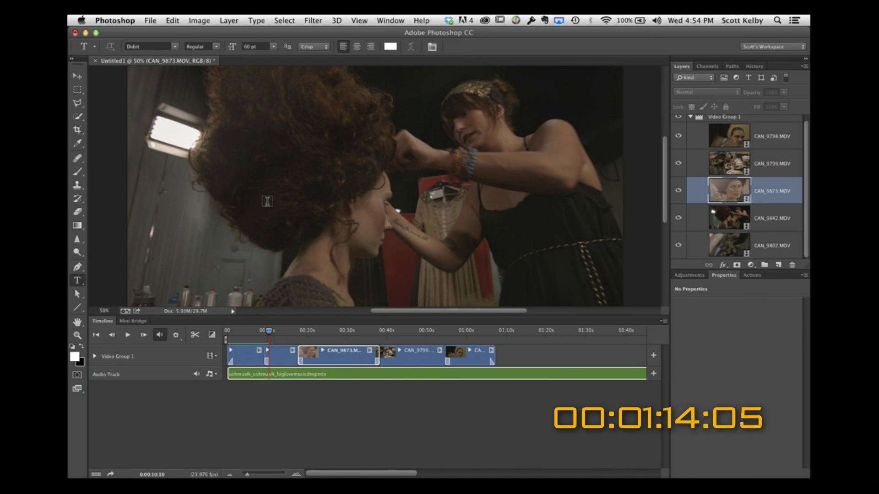
- Add the title "BEHIND THE SCENES SHOOT" as a text layer and move it above Video Group 1 onto its own track
click(267, 202)
text(BACKSTAGE)
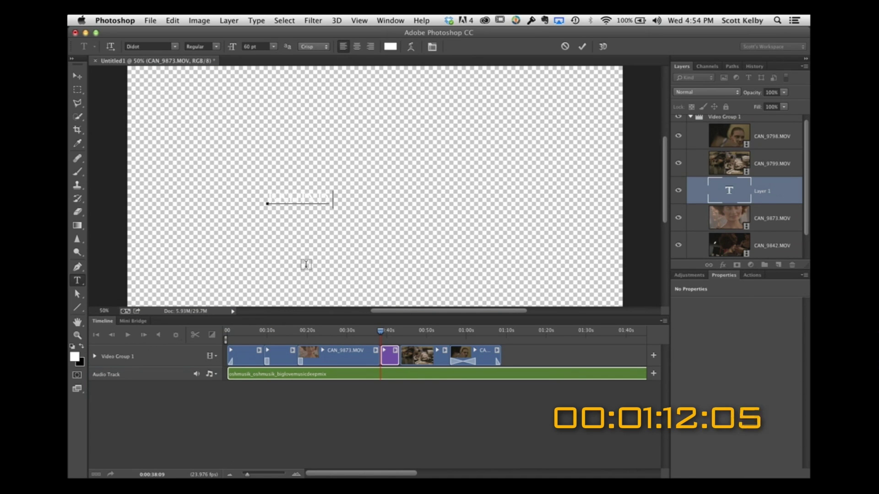
text( PHOTO SHOOT)
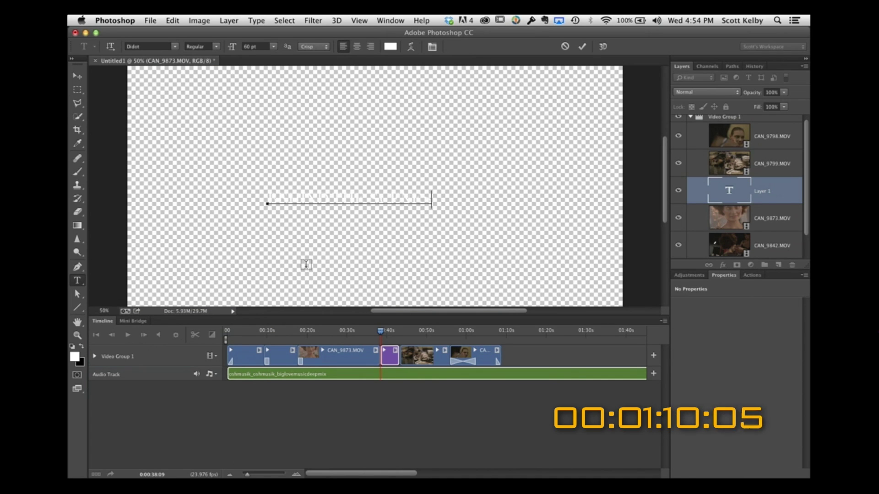
text( FOOTAGE)
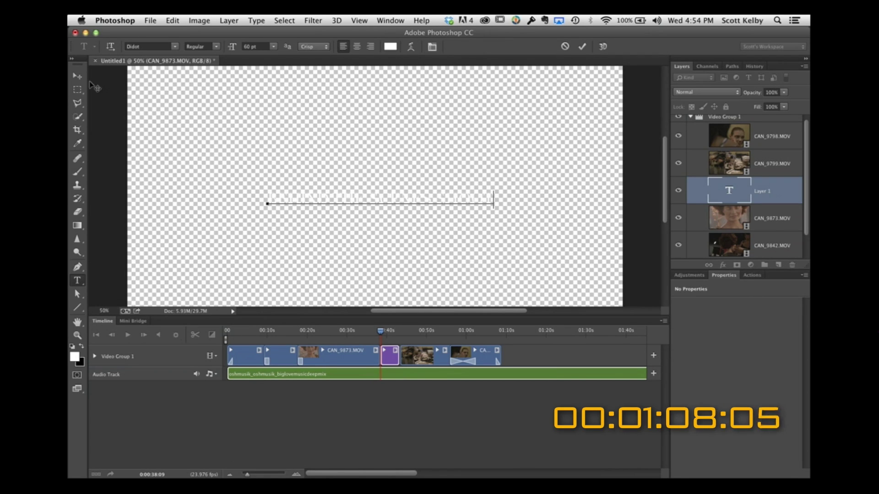
click(77, 76)
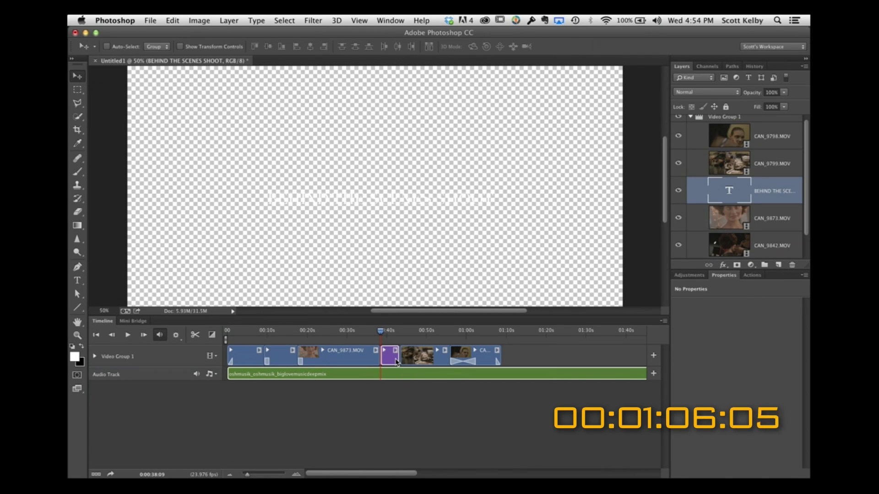
drag(807, 177, 806, 159)
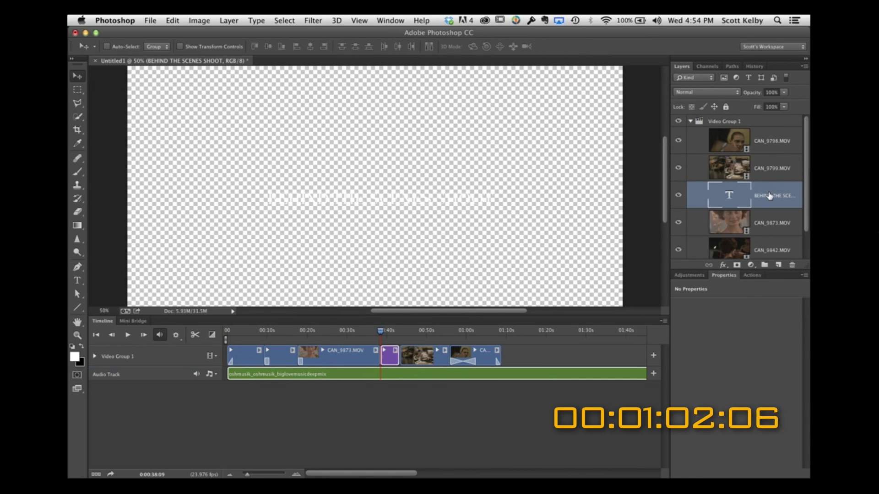
drag(769, 196, 763, 115)
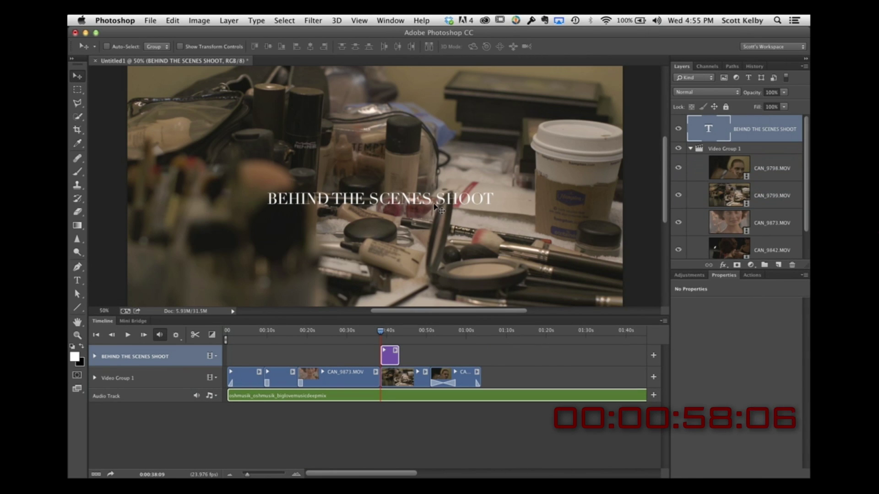
- Enlarge the title with Free Transform to span most of the frame's width and place it below the middle of the picture
drag(437, 209, 369, 199)
key(super+t)
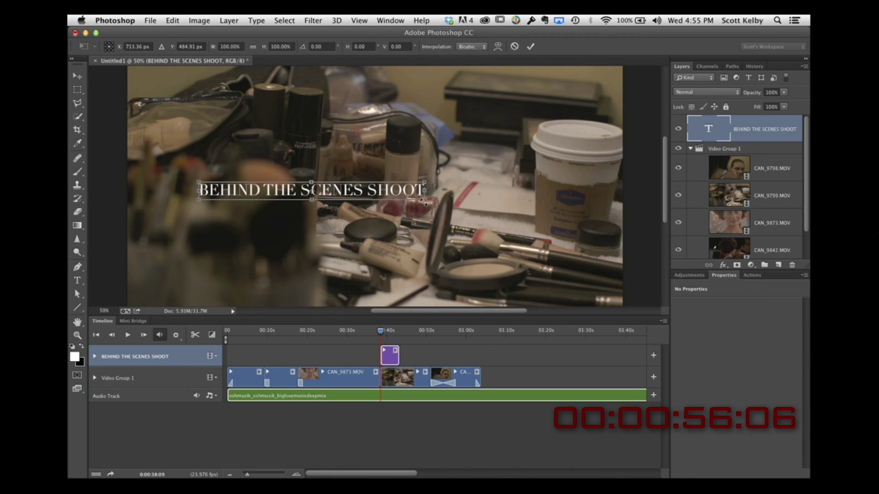
drag(423, 200, 579, 208)
key(Return)
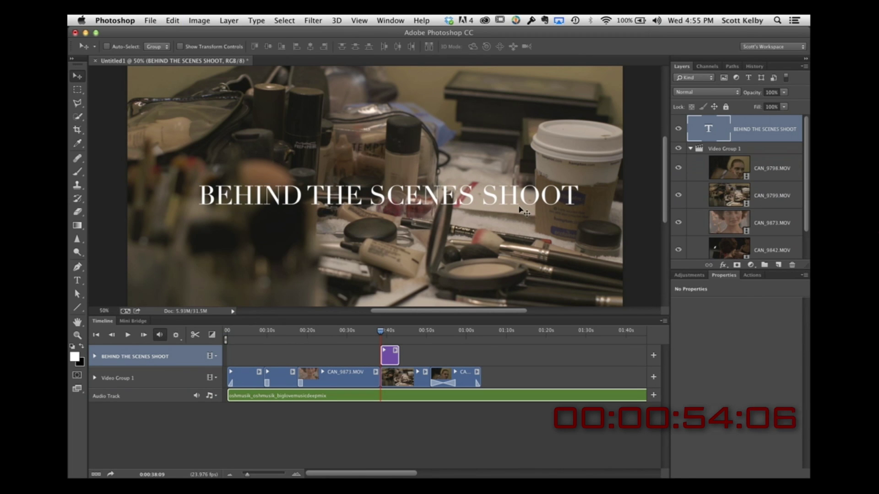
drag(522, 211, 508, 262)
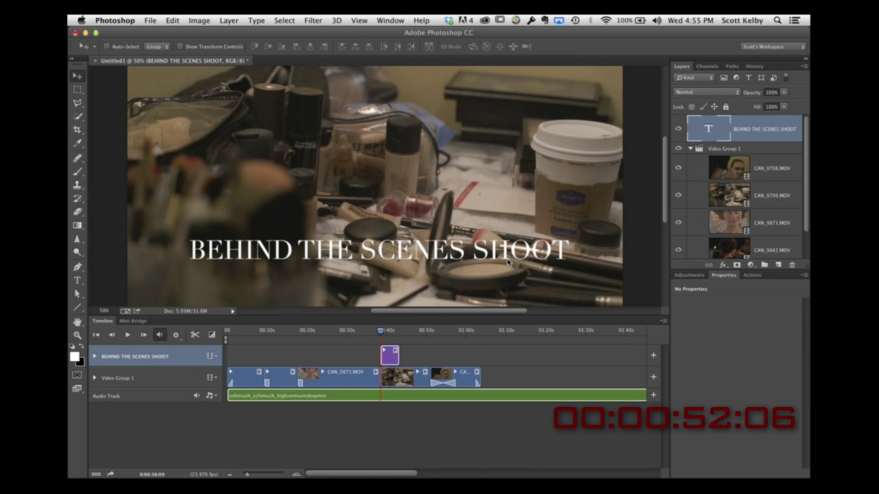
drag(508, 262, 504, 243)
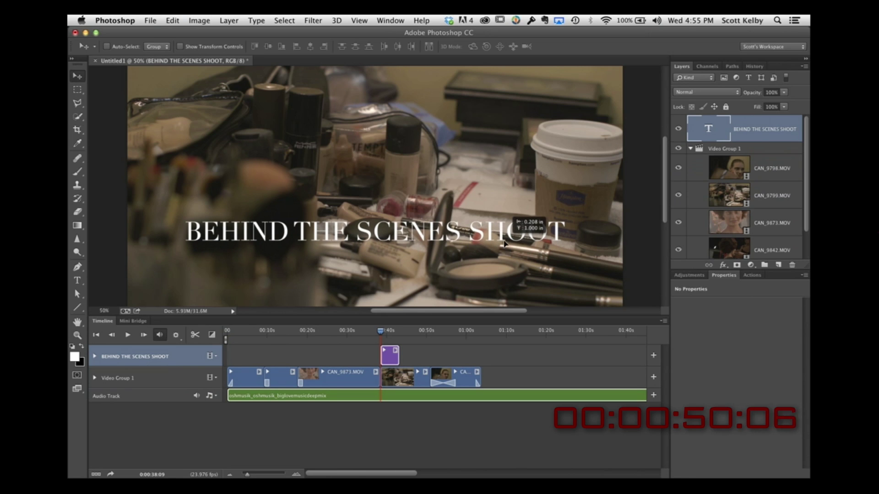
- Shift the title clip earlier over CAN_9873.MOV to start at about 25 seconds, and move the playhead to about 20 seconds
drag(389, 356, 336, 356)
drag(380, 335, 314, 336)
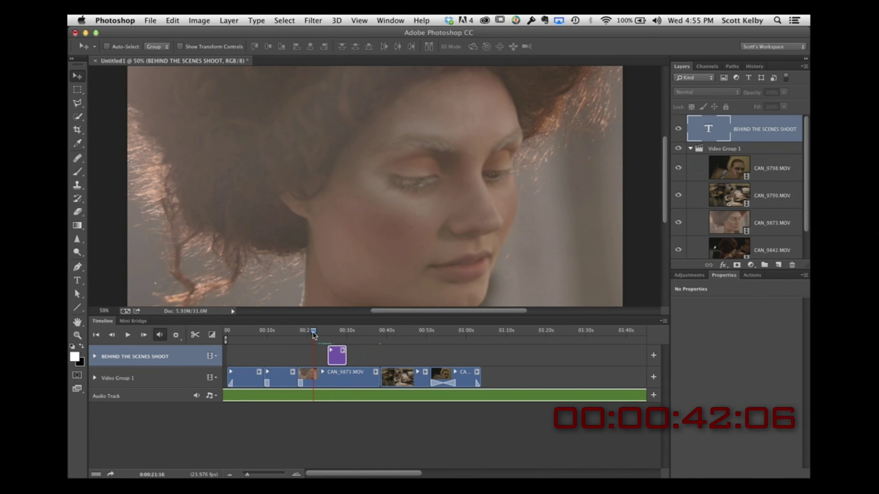
mouse_move(314, 335)
mouse_down()
mouse_move(338, 335)
mouse_move(308, 335)
mouse_up()
- Add a Black & White adjustment layer to CAN_9873.MOV and play the clip to preview the effect
click(343, 378)
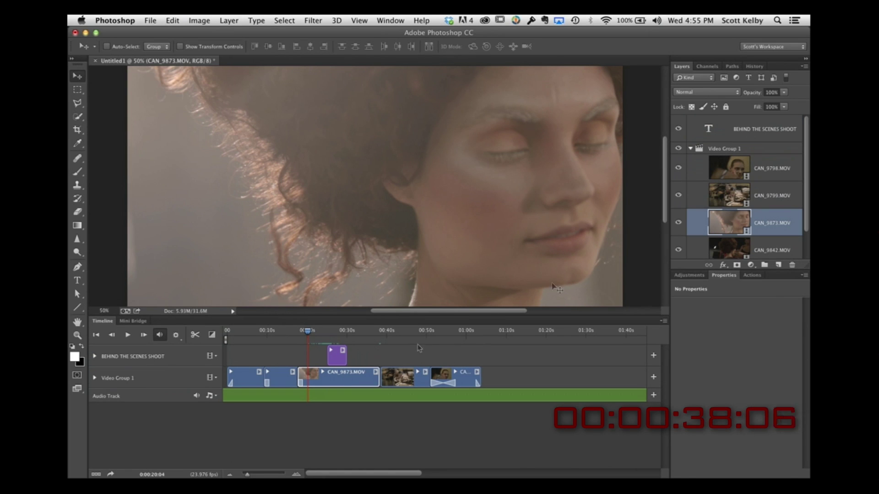
click(751, 265)
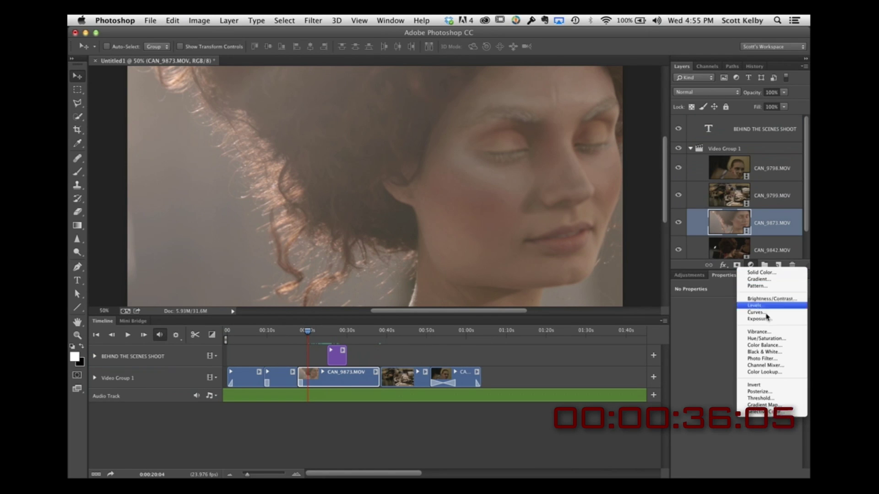
click(773, 352)
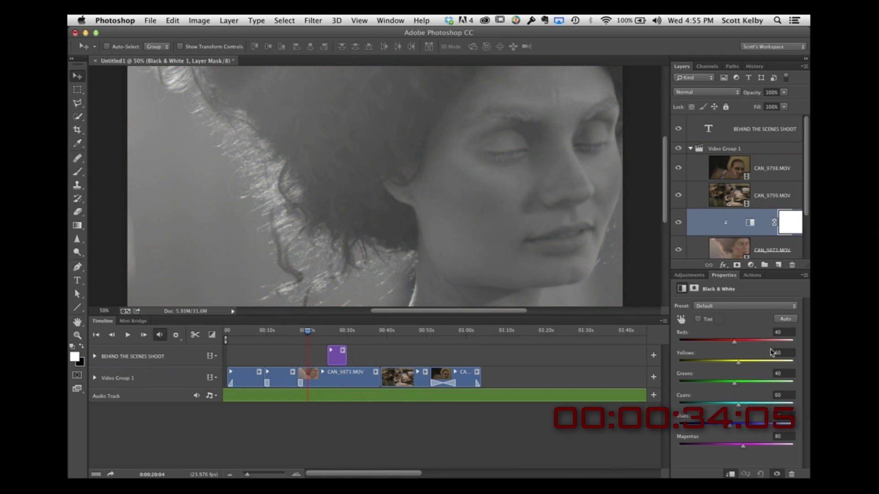
key(space)
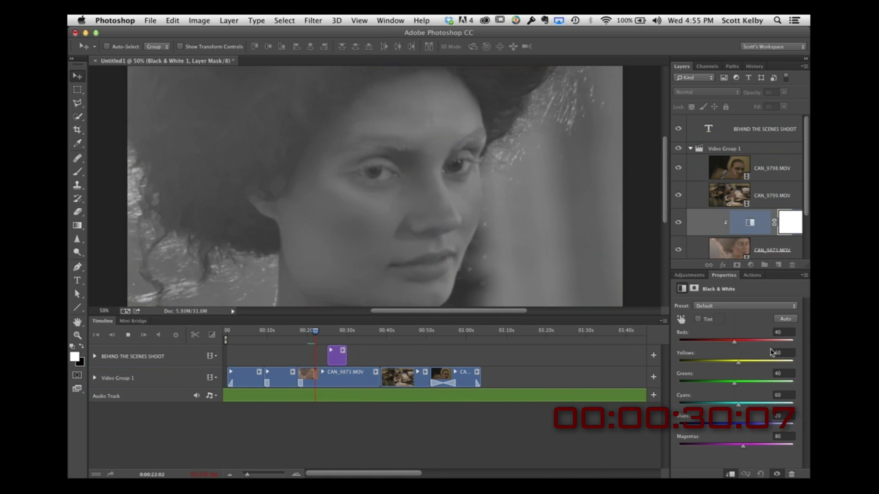
key(space)
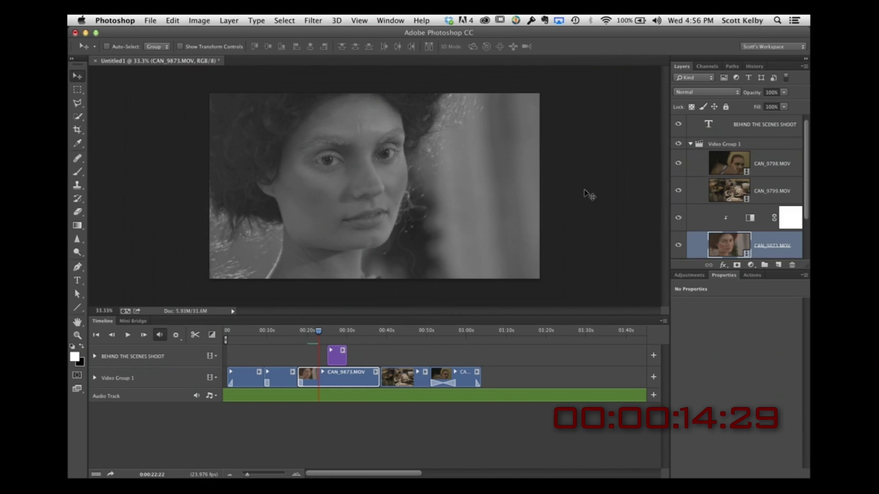
- Convert CAN_9873.MOV to a smart object for Free Transform, rotate it about -11.5° and scale it to about 136%
key(super+t)
click(511, 195)
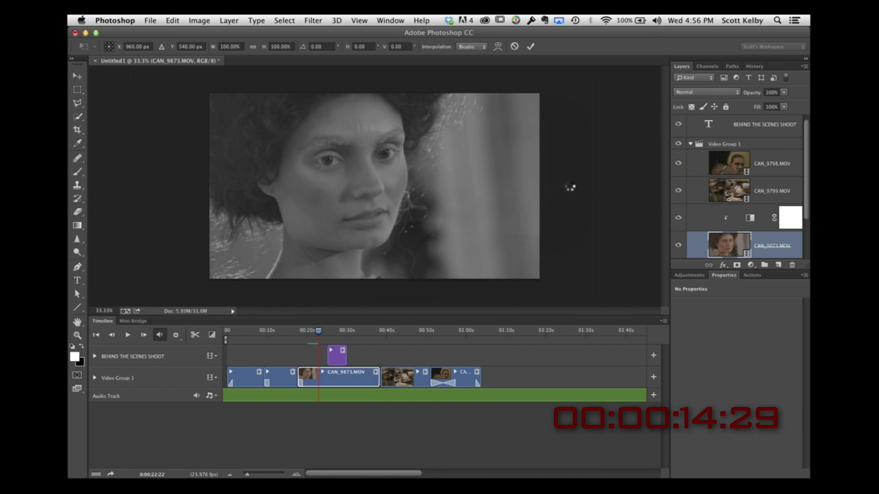
drag(575, 183, 546, 208)
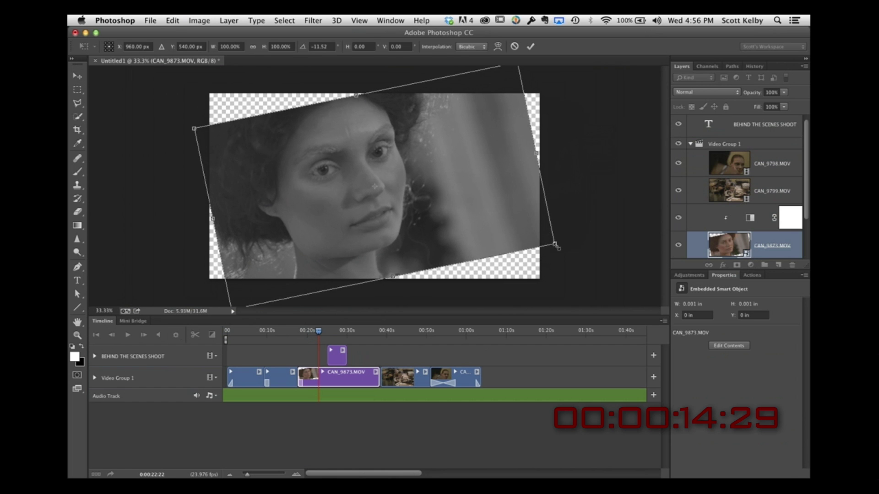
drag(555, 244, 610, 260)
drag(194, 129, 119, 84)
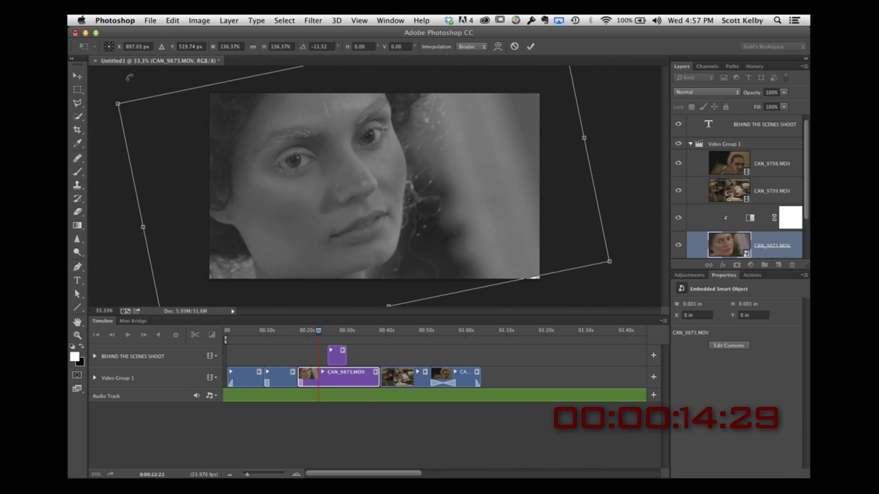
key(Return)
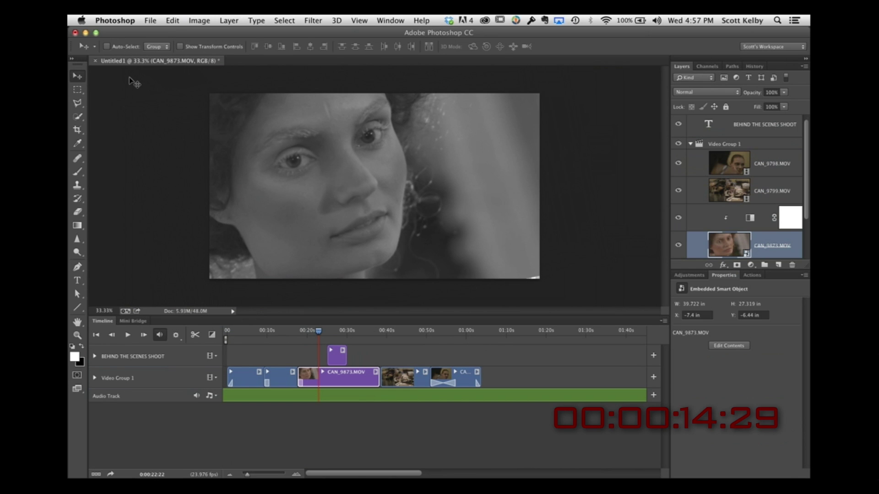
- Open the Unsharp Mask sharpening filter for CAN_9873.MOV and move its dialog clear of the layers
click(313, 21)
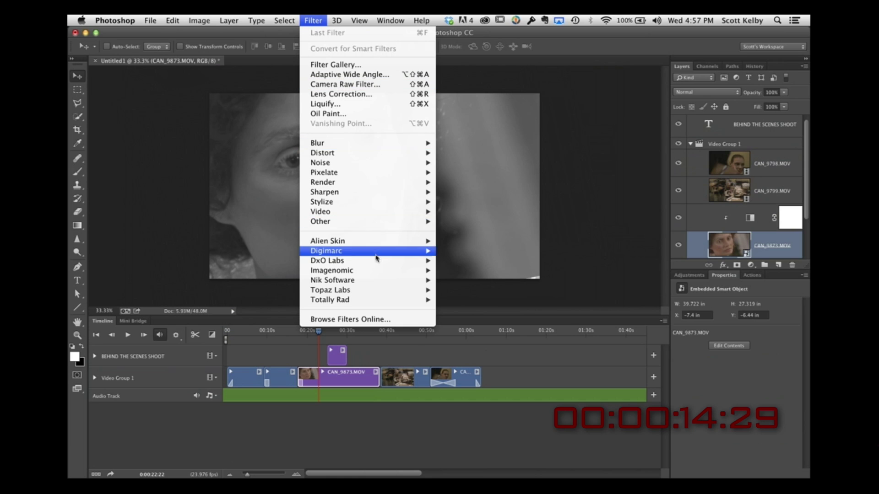
mouse_move(375, 200)
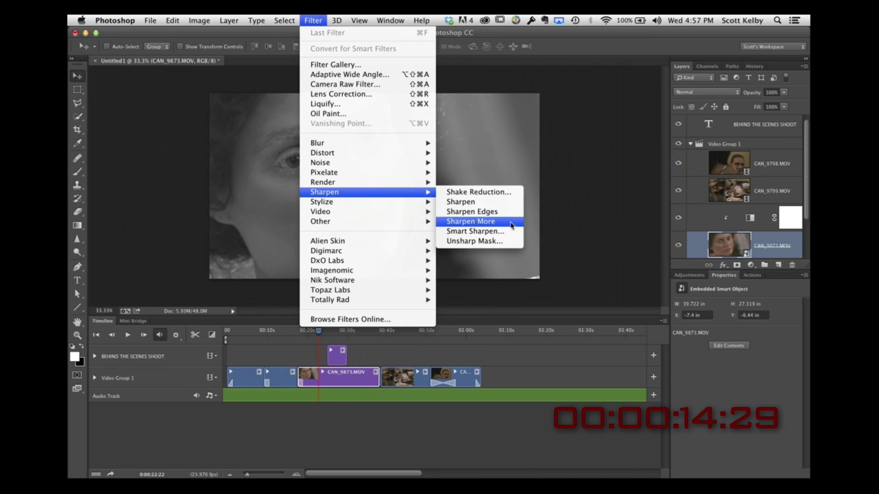
click(512, 241)
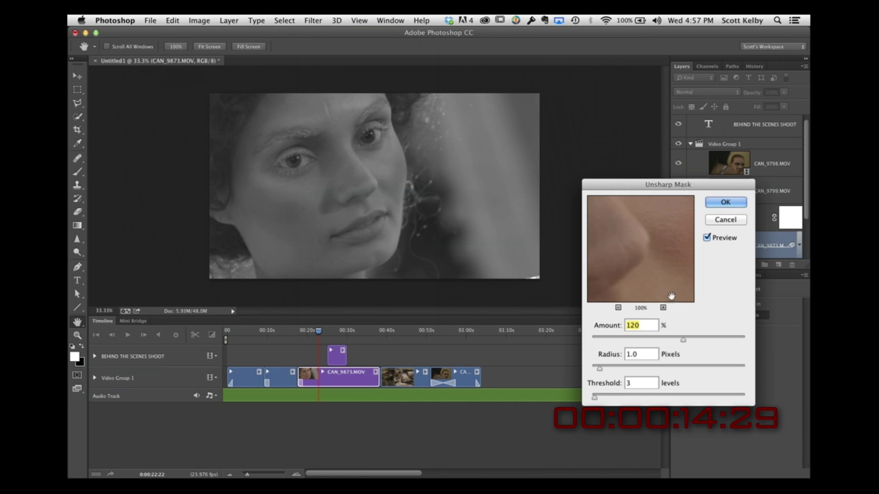
drag(626, 188, 506, 78)
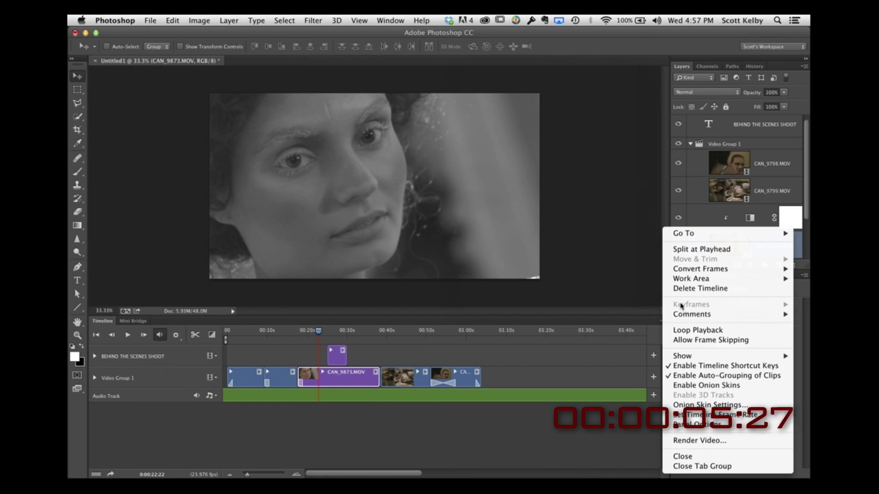
- Examine the encoder, format and preset options for rendering the video, and close the render settings without exporting
click(699, 446)
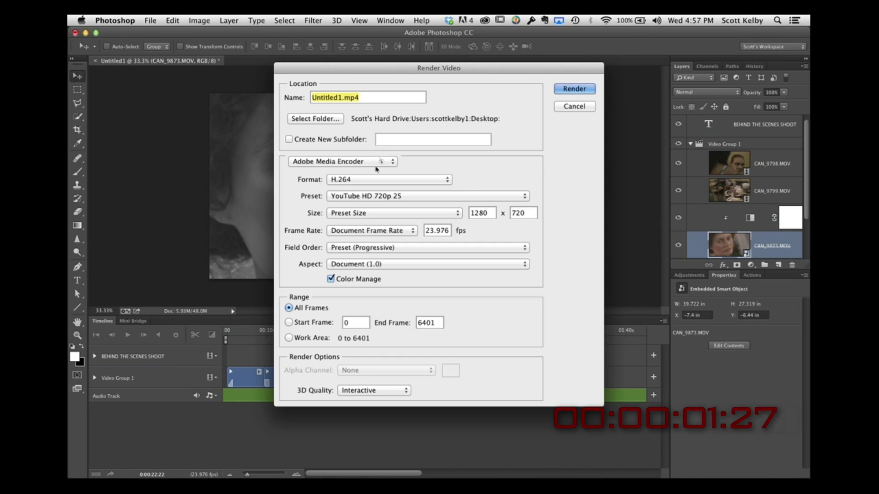
click(367, 182)
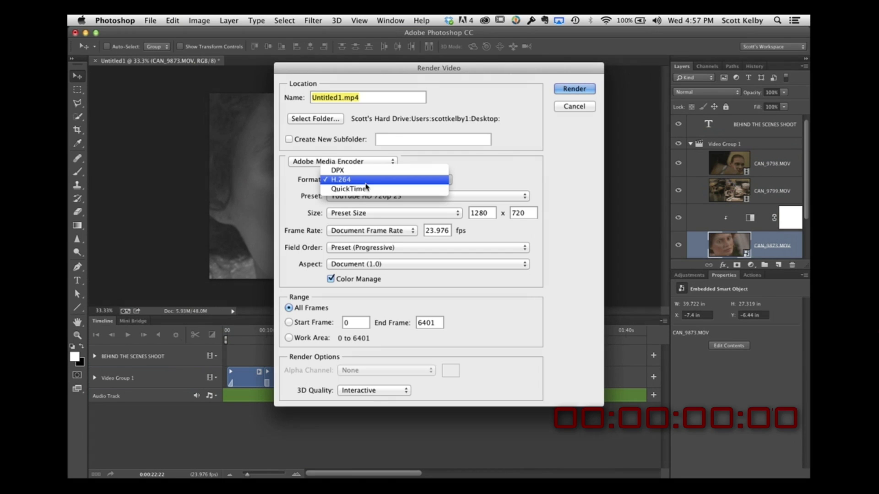
click(377, 182)
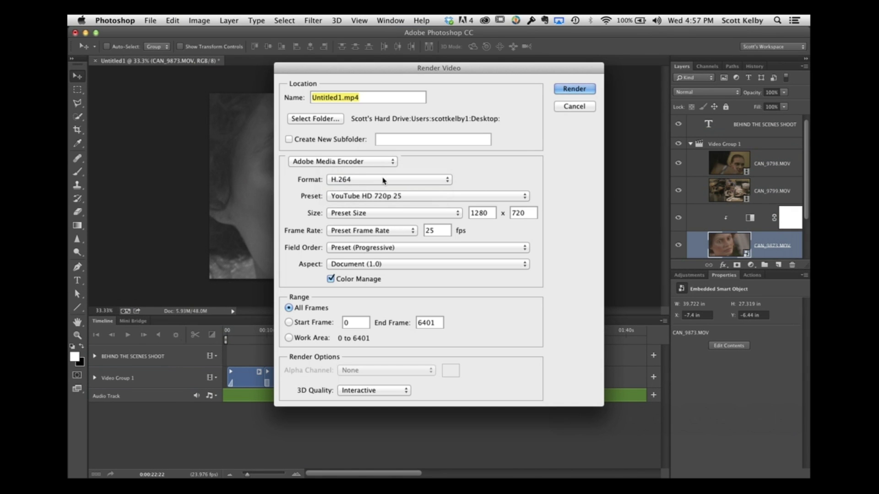
click(386, 162)
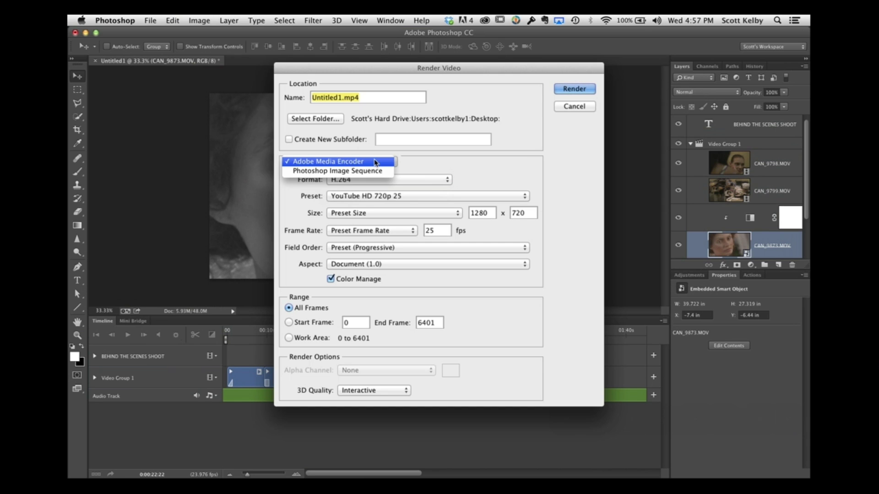
click(435, 164)
click(434, 197)
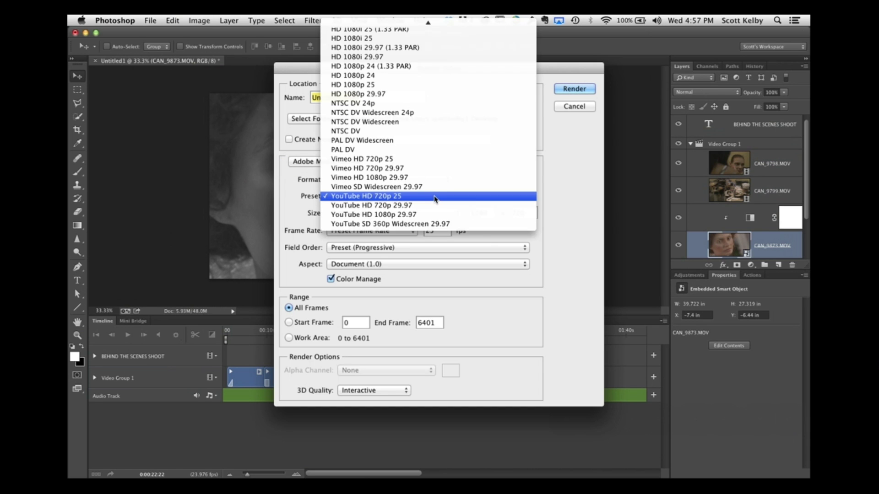
mouse_move(428, 22)
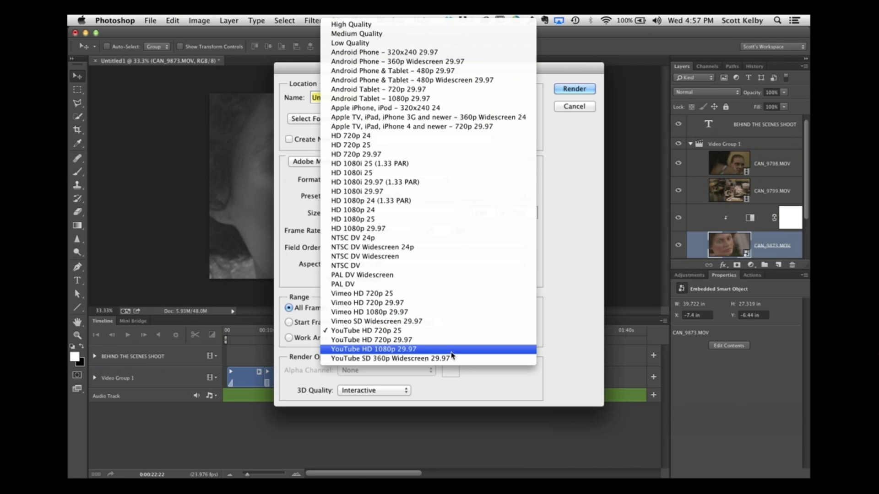
click(454, 334)
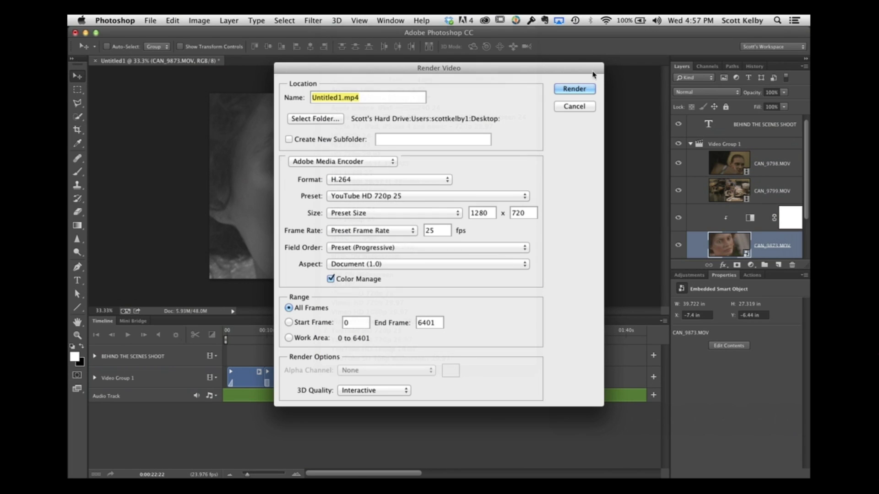
click(584, 105)
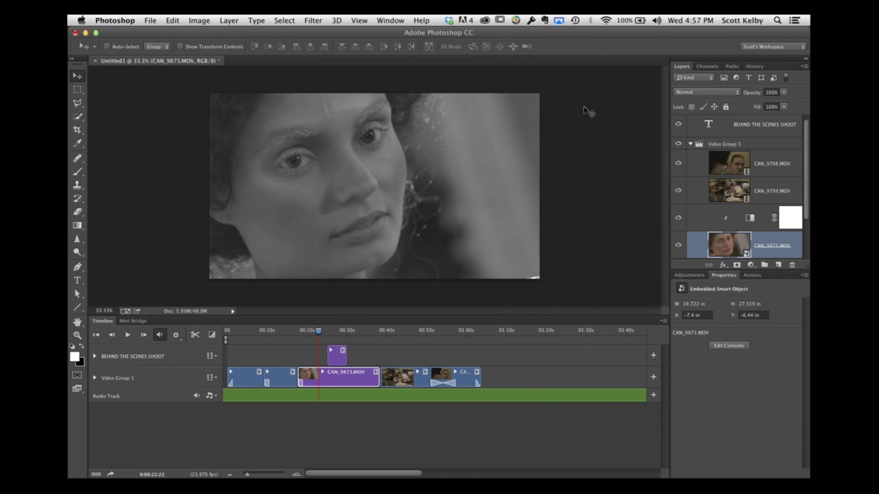